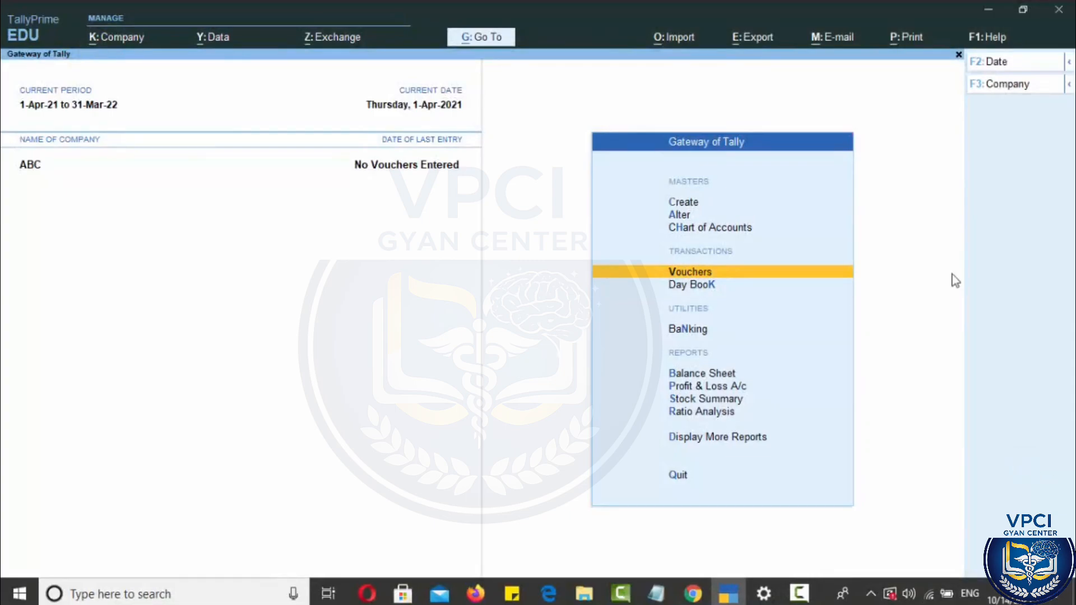
Start a new Contra voucher and set its voucher date to 1-4-2021
{"action": "left_click", "coordinate": [698, 274]}
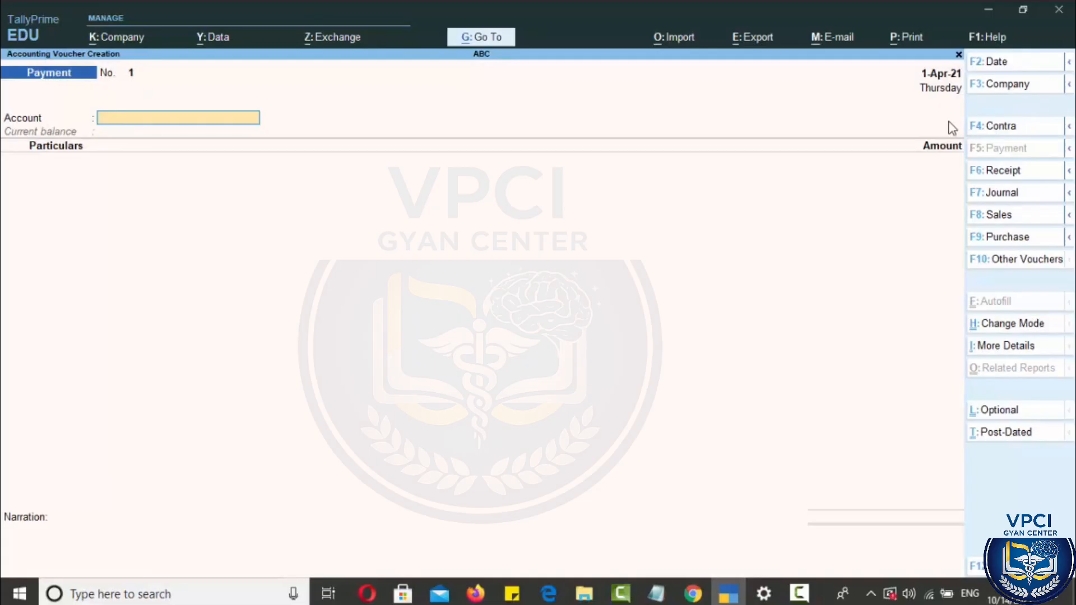
{"action": "left_click", "coordinate": [1025, 132]}
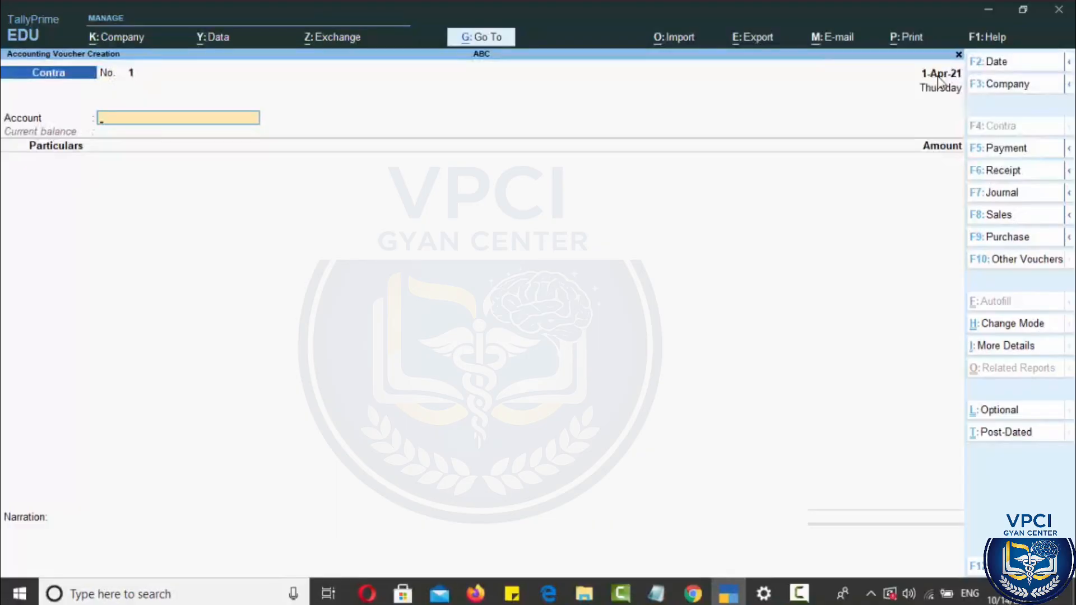
{"action": "left_click", "coordinate": [985, 62]}
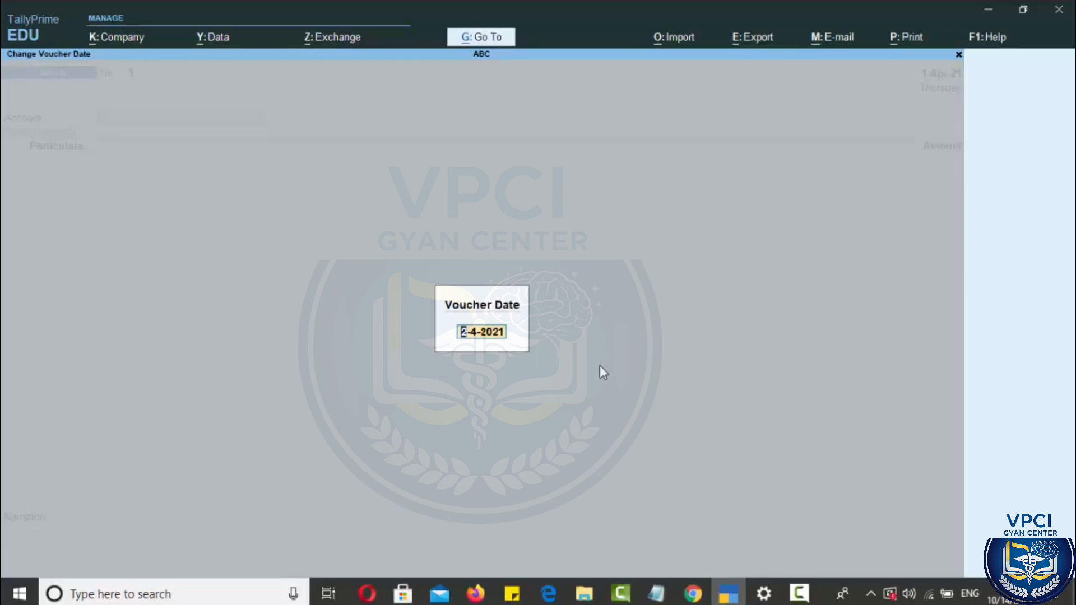
{"action": "type", "text": "1"}
{"action": "key", "text": "Return"}
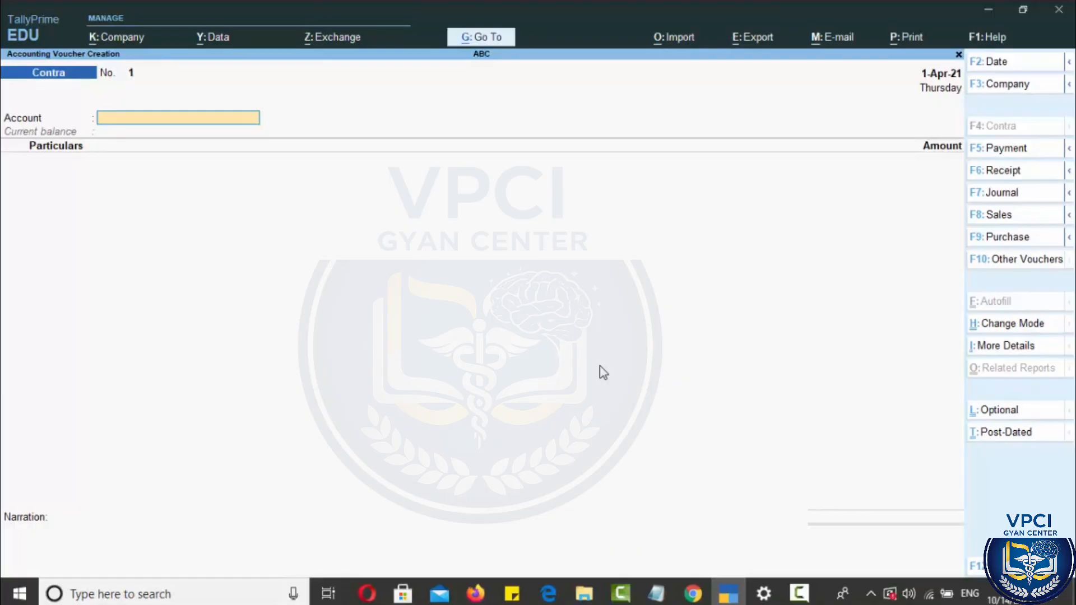
Set Cash as the Contra voucher's account and IDBI BANK as the ledger under Particulars
{"action": "type", "text": "C"}
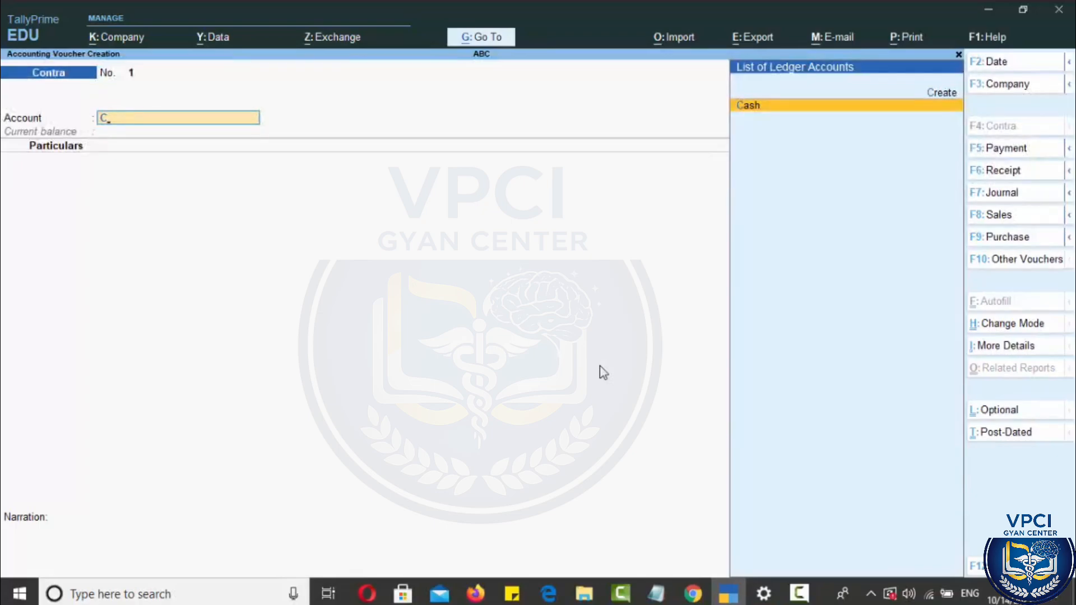
{"action": "key", "text": "BackSpace"}
{"action": "key", "text": "Return"}
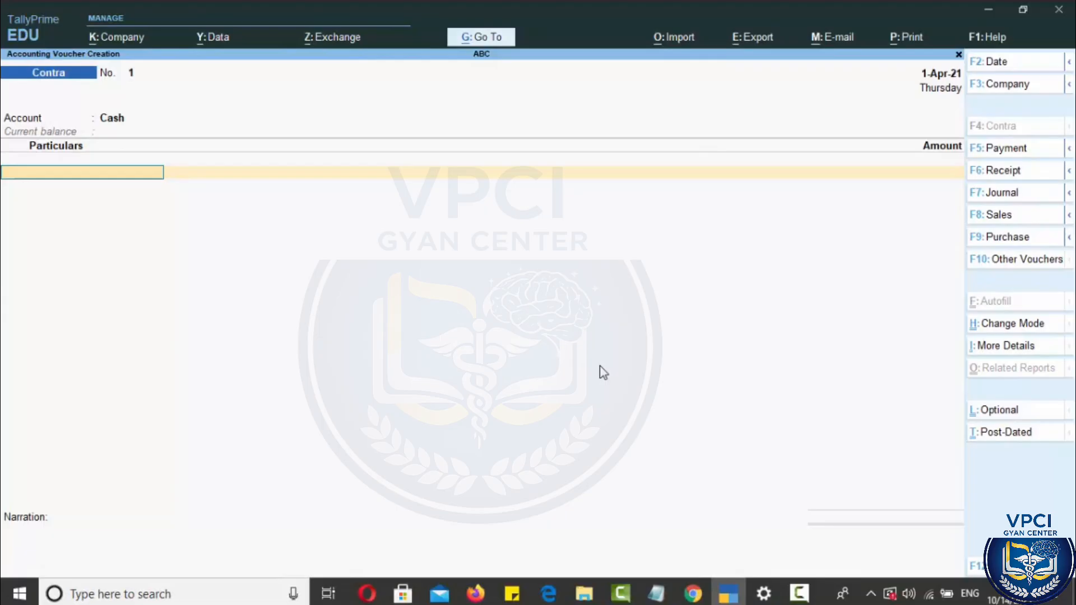
{"action": "type", "text": "I"}
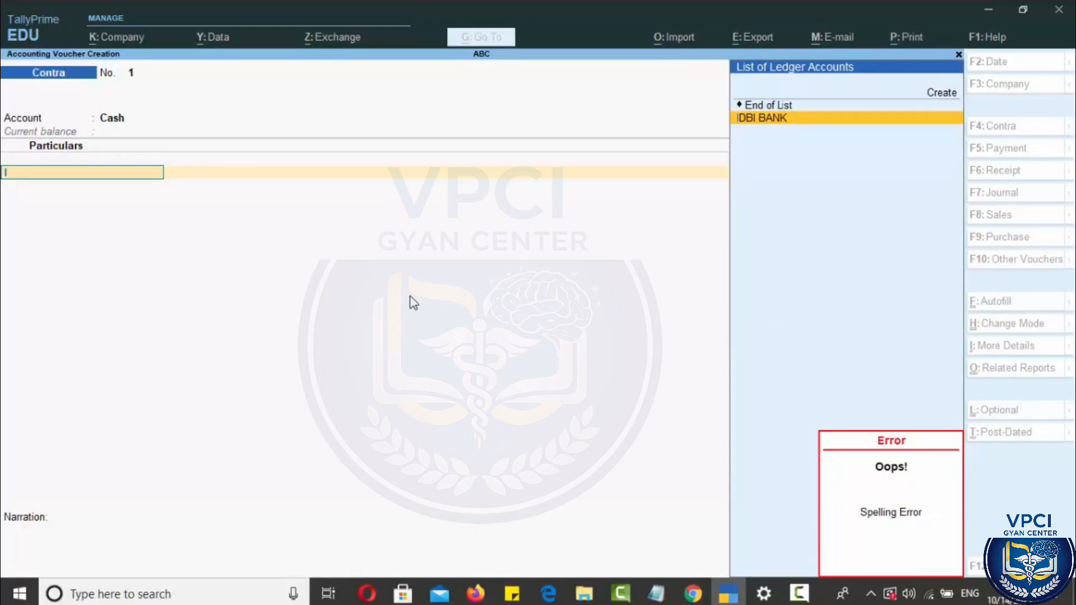
{"action": "key", "text": "BackSpace"}
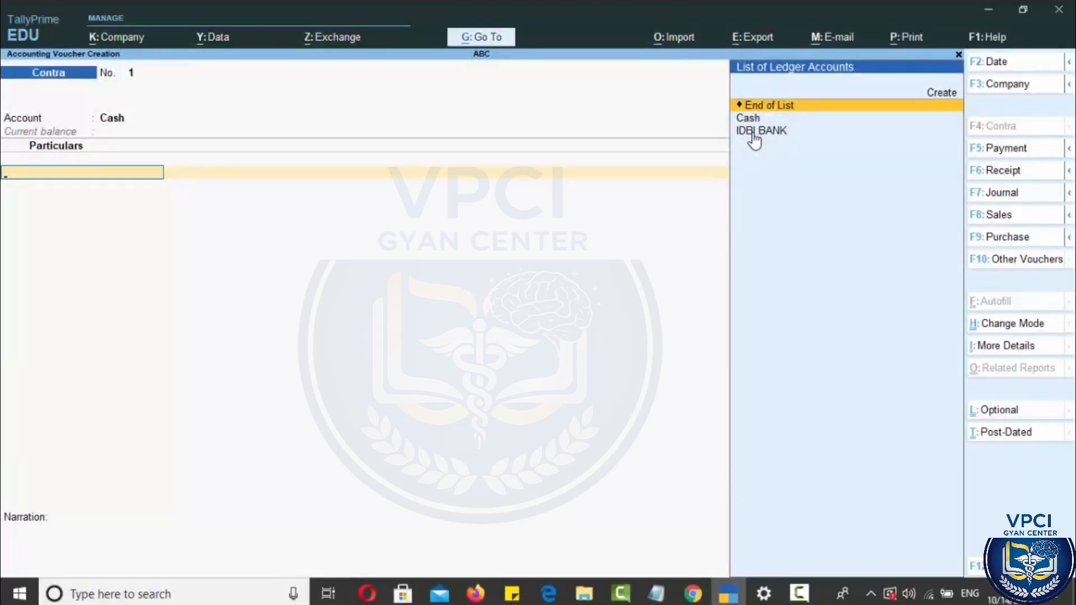
{"action": "type", "text": "IDBI"}
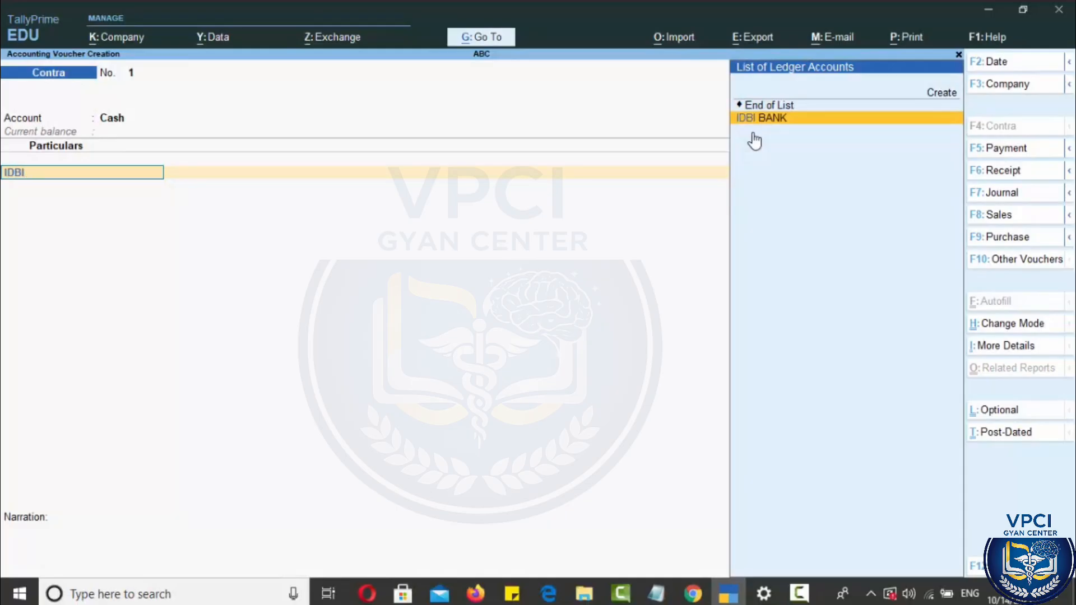
{"action": "key", "text": "Return"}
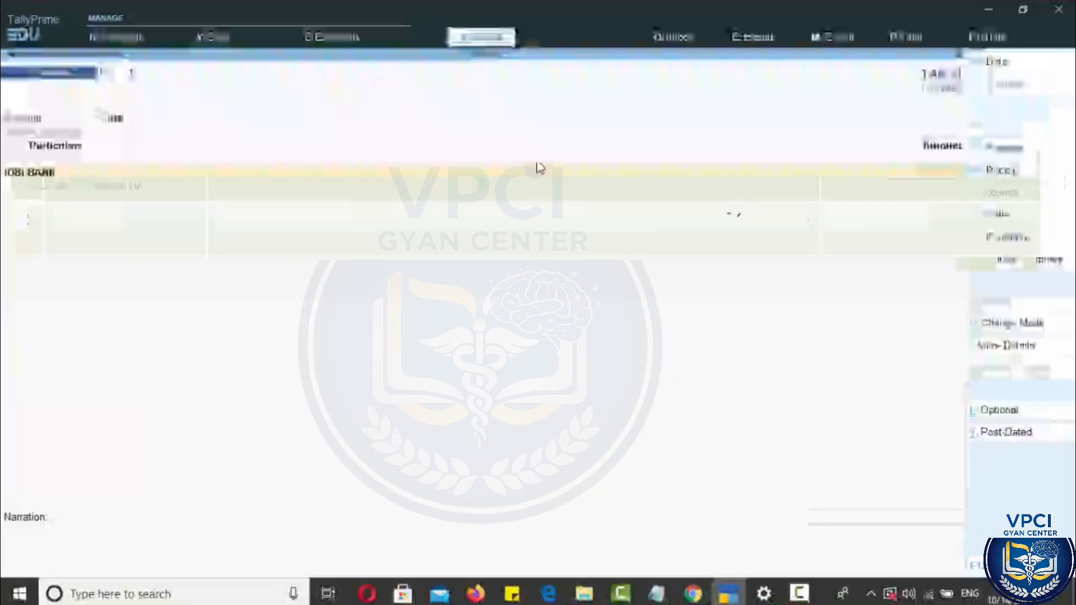
Enter 25,000 for IDBI BANK and accept its Cheque allocation with range Not Applicable, a blank instrument number and date 1-Apr-21
{"action": "type", "text": "25"}
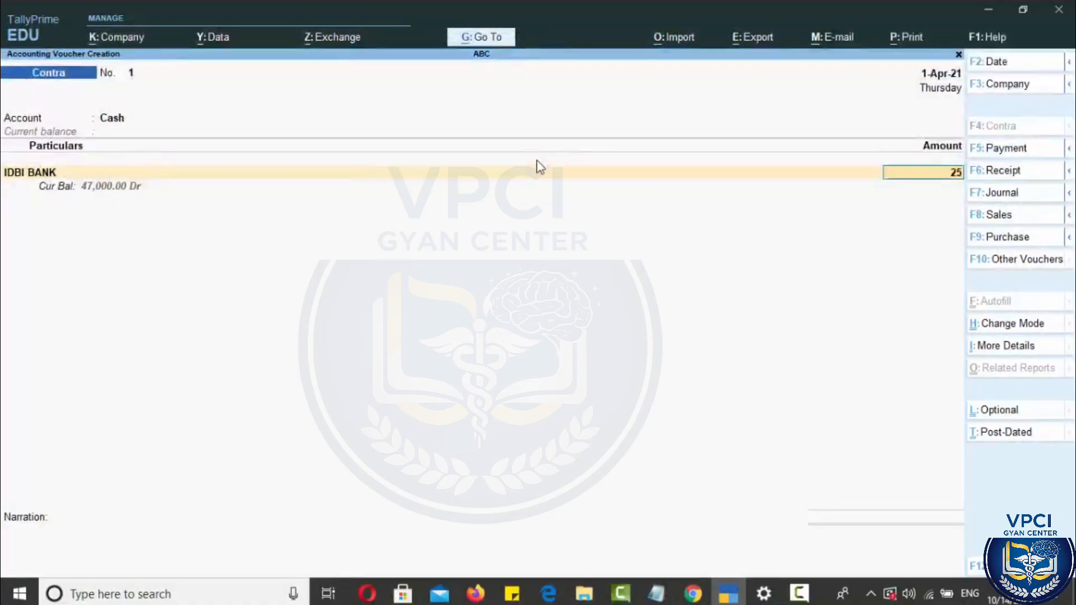
{"action": "type", "text": "000"}
{"action": "key", "text": "Return"}
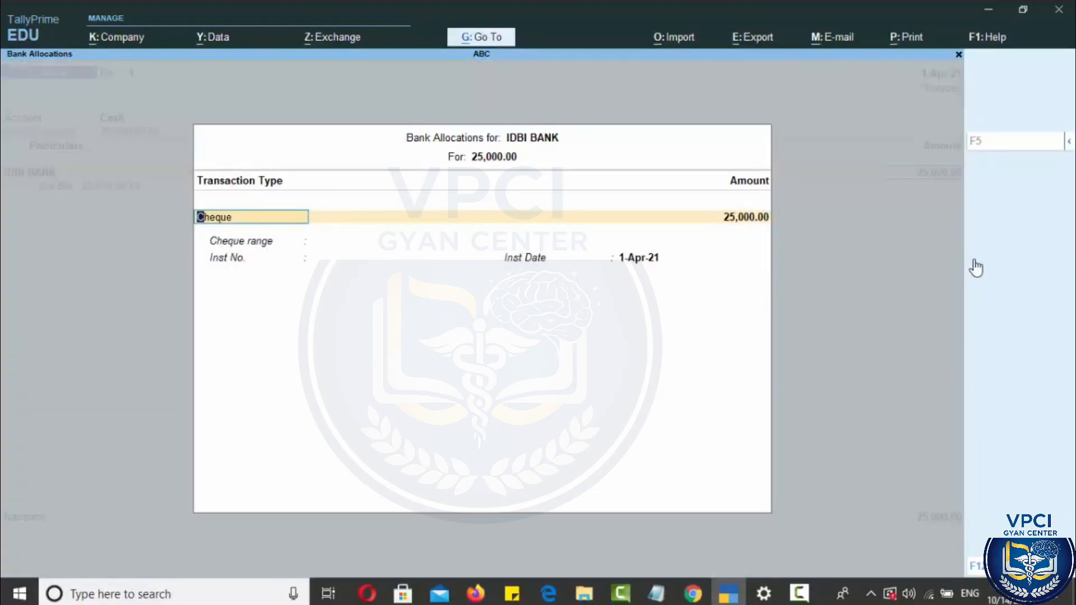
{"action": "key", "text": "Return"}
{"action": "key", "text": "Return"}
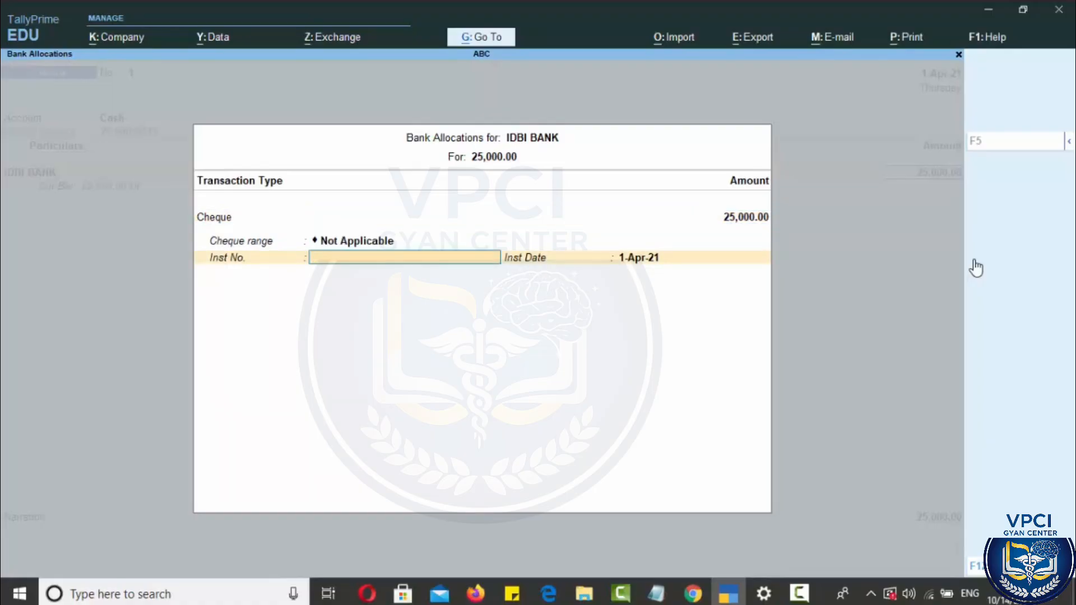
{"action": "key", "text": "Return"}
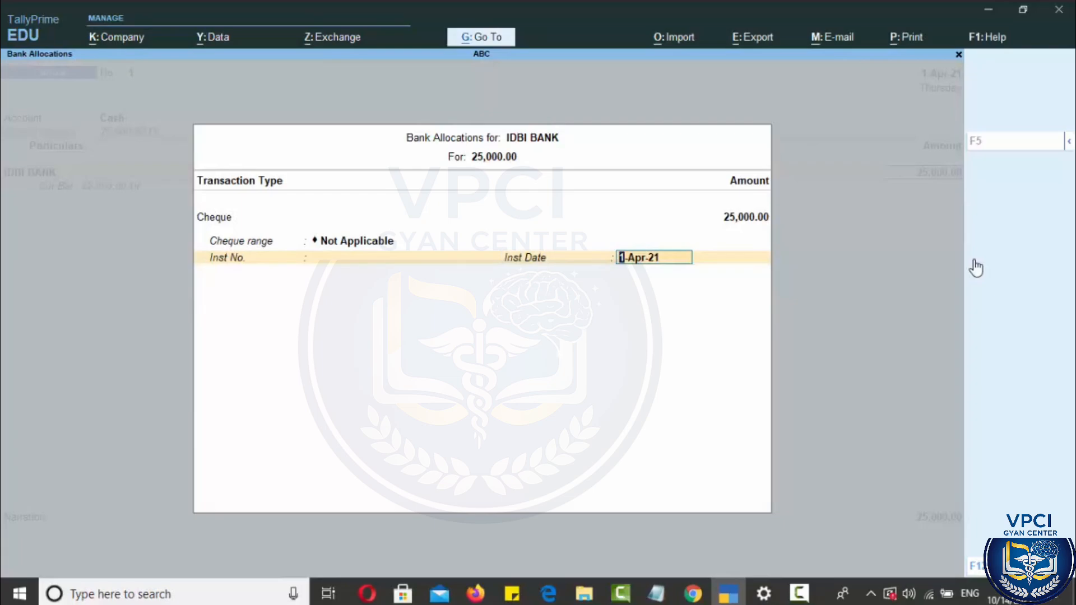
{"action": "key", "text": "Return"}
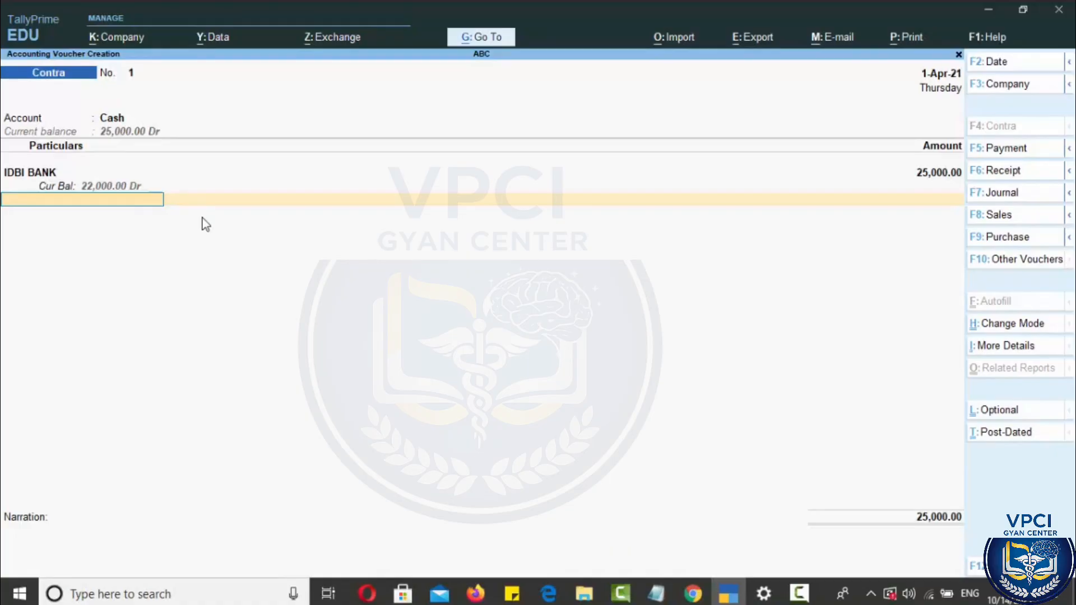
Add the narration "CASH WITHDRAWAL FROM IDBI BANK" and save the Contra voucher
{"action": "key", "text": "Return"}
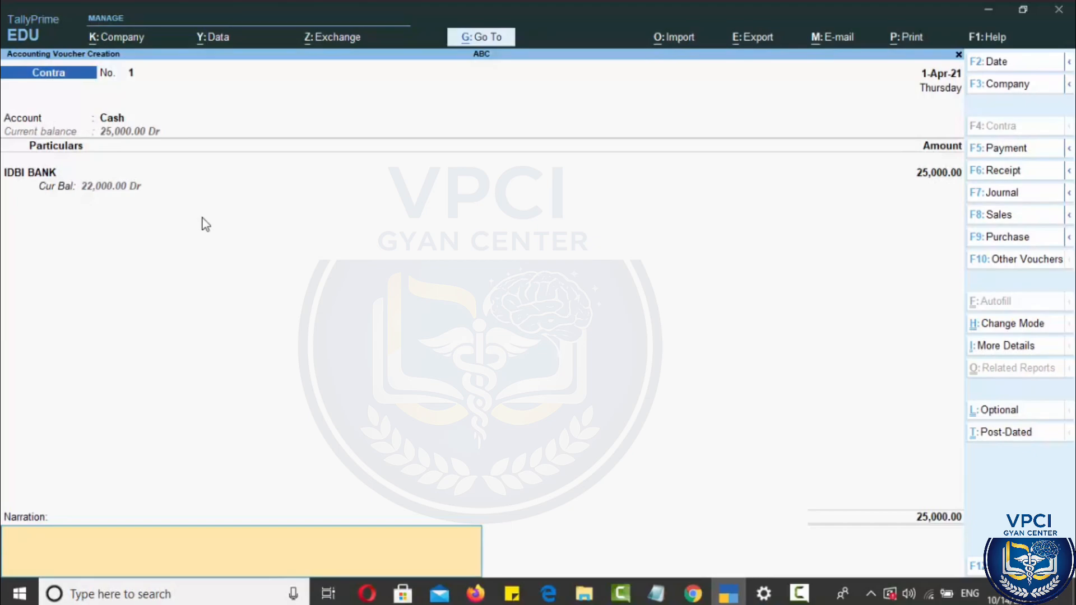
{"action": "type", "text": "CASH WITHDRAWAL FROM IDBI BANK"}
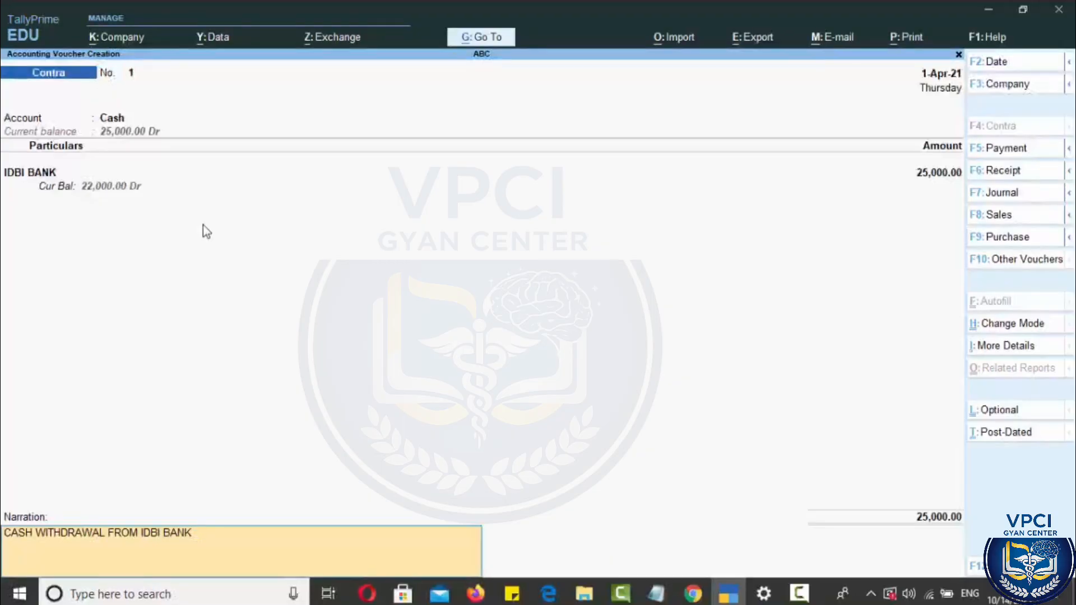
{"action": "key", "text": "Return"}
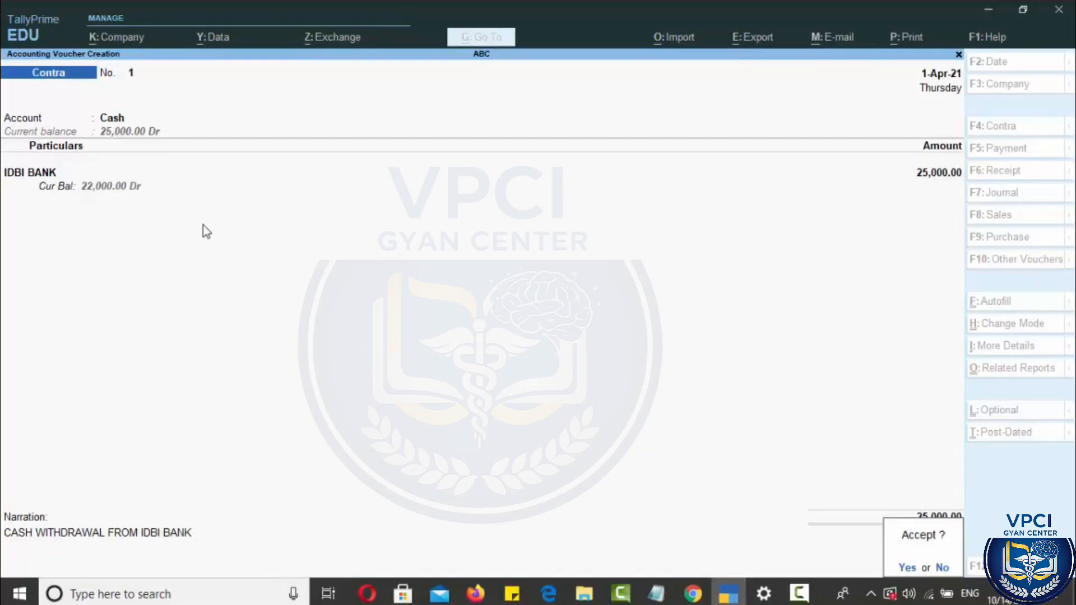
{"action": "key", "text": "y"}
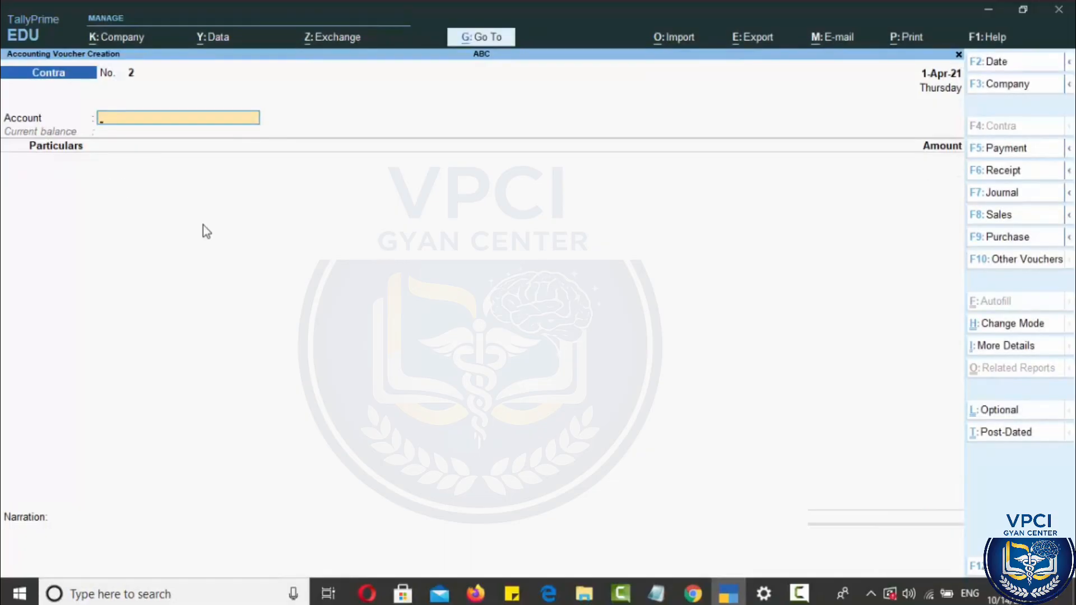
Leave voucher entry and open the company's Trial Balance report
{"action": "key", "text": "Escape"}
{"action": "key", "text": "y"}
{"action": "key", "text": "Down"}
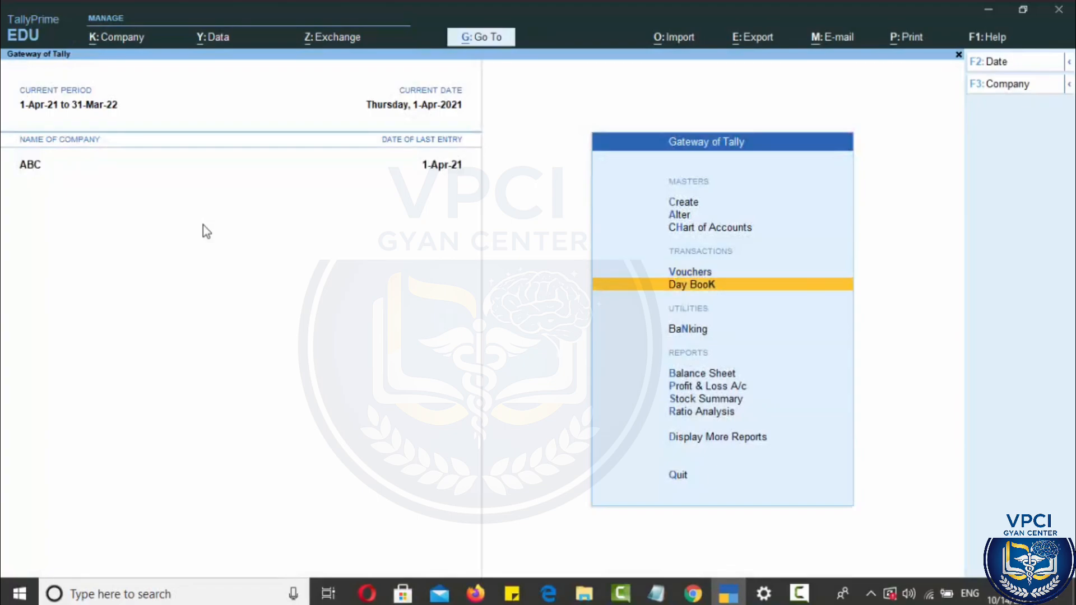
{"action": "key", "text": "Down"}
{"action": "key", "text": "Down"}
{"action": "key", "text": "Down"}
{"action": "key", "text": "Down"}
{"action": "key", "text": "Down"}
{"action": "key", "text": "Down"}
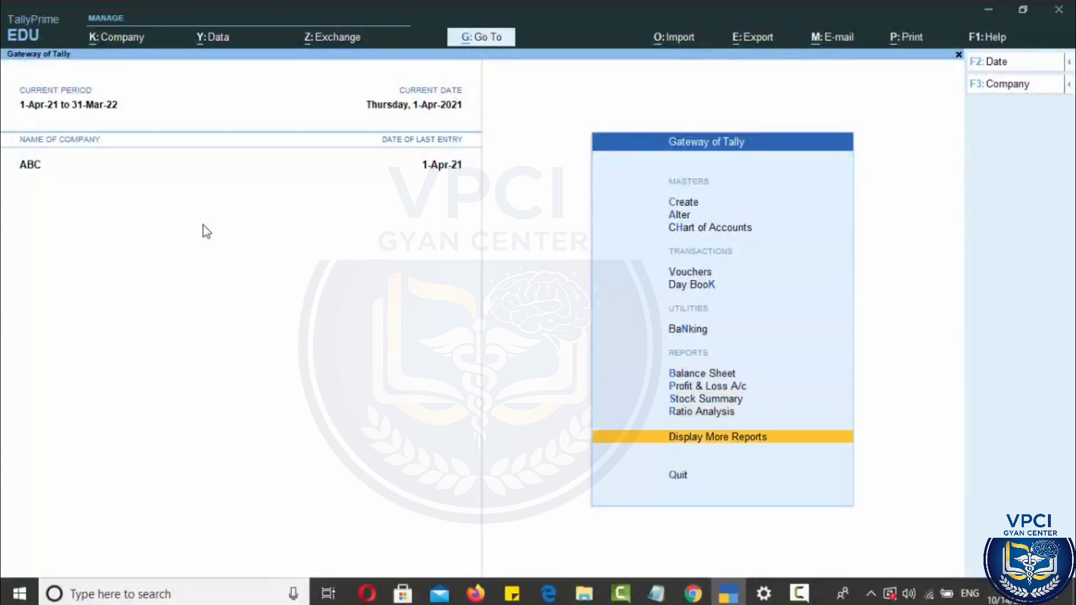
{"action": "key", "text": "Return"}
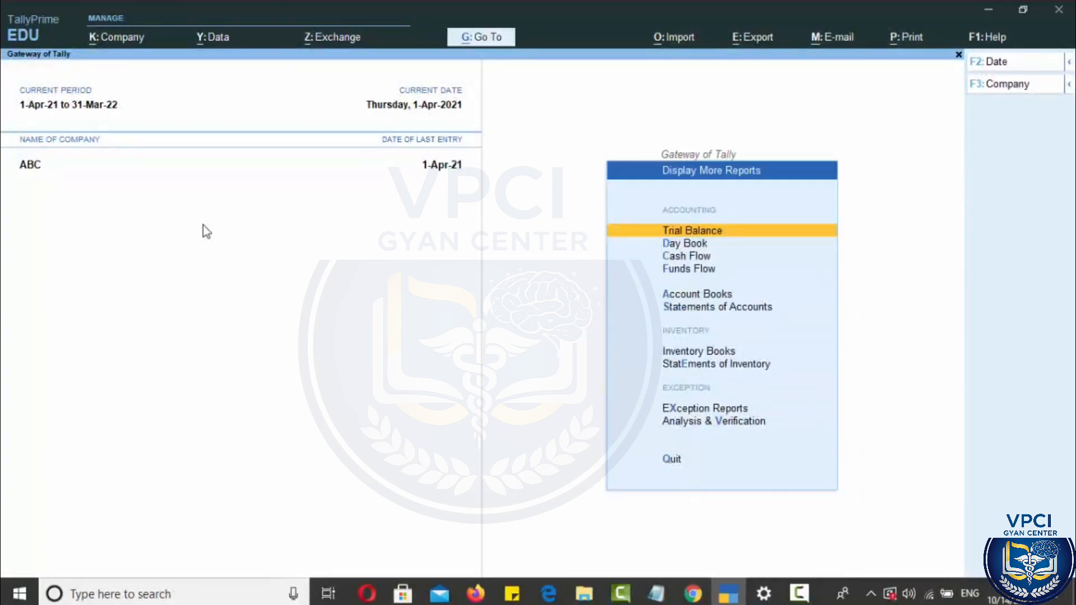
{"action": "key", "text": "Return"}
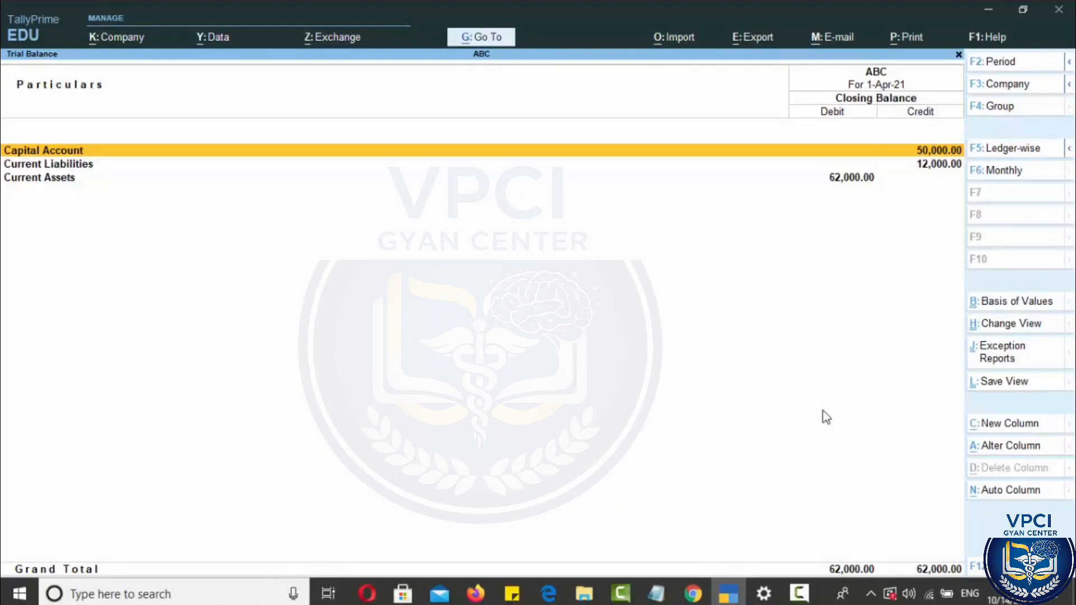
Drill down from Current Assets into Cash-in-Hand to check the Cash balance, and return to the Current Assets summary
{"action": "key", "text": "Down"}
{"action": "key", "text": "Down"}
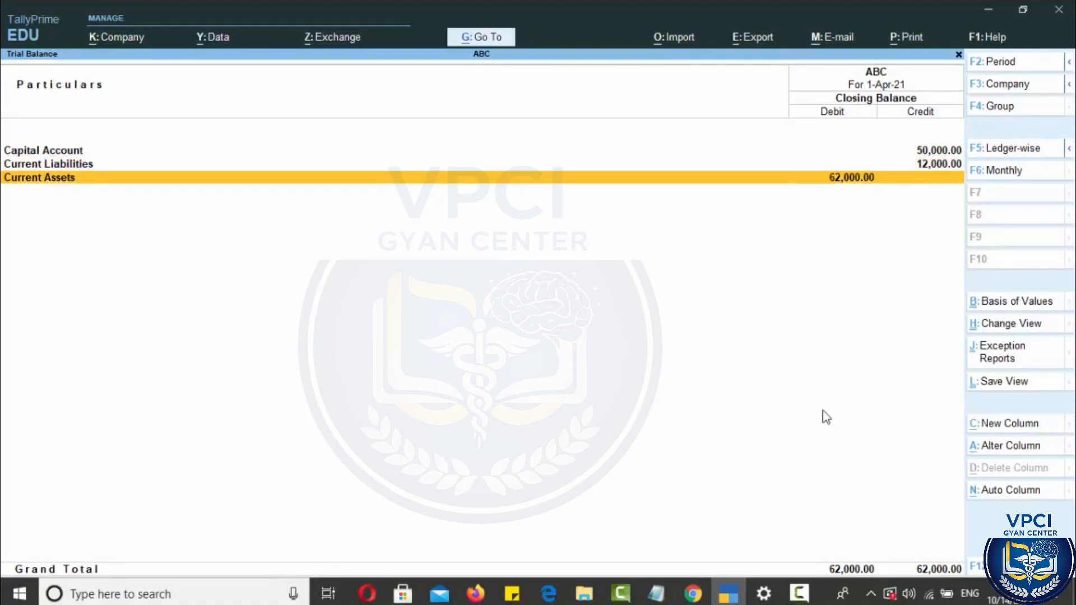
{"action": "key", "text": "Return"}
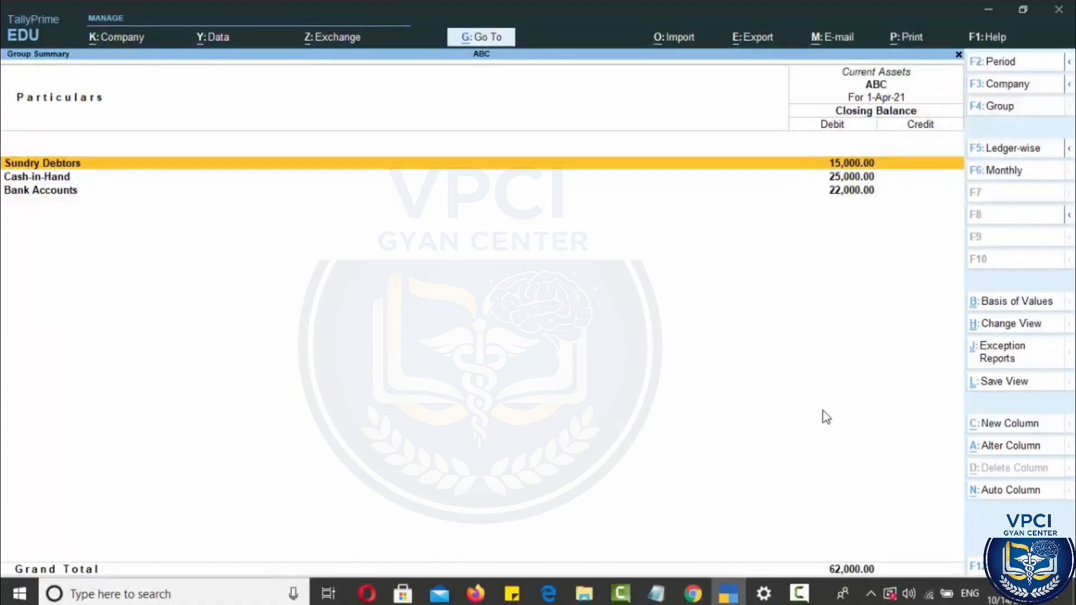
{"action": "key", "text": "Down"}
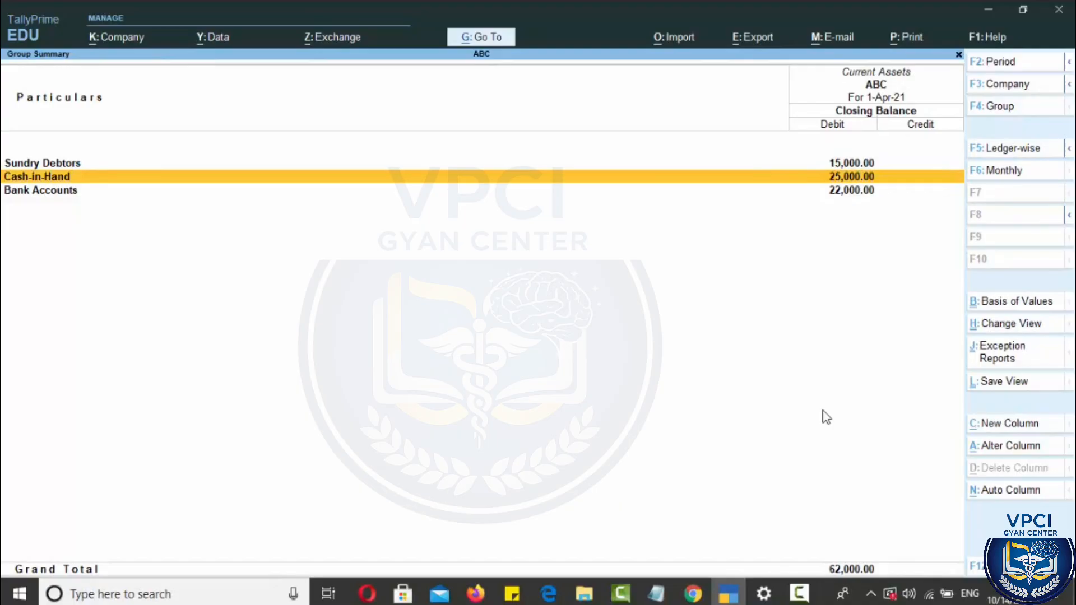
{"action": "key", "text": "Down"}
{"action": "key", "text": "Up"}
{"action": "key", "text": "Return"}
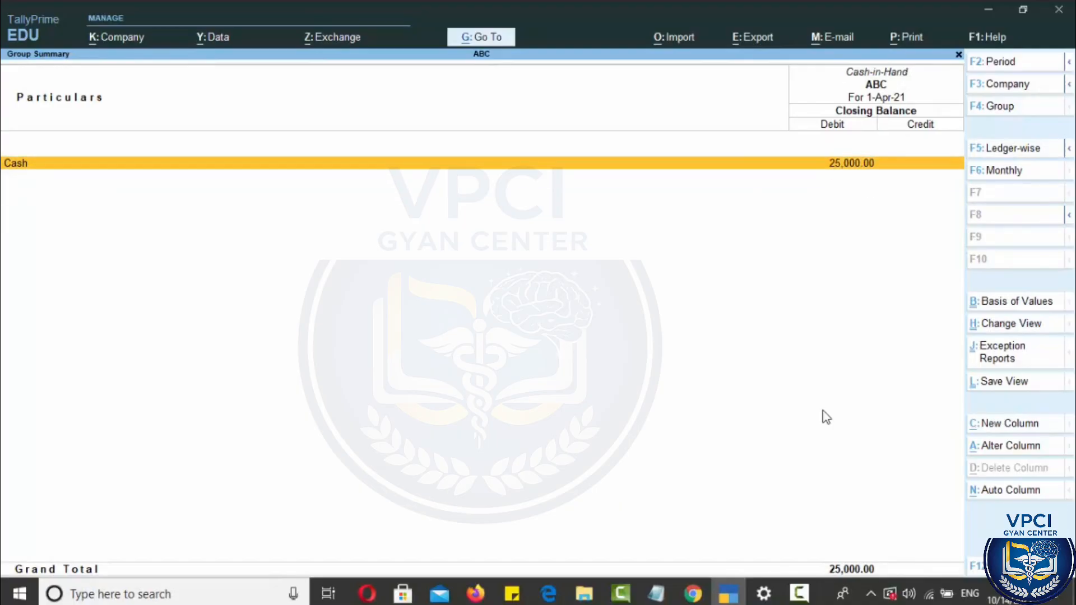
{"action": "key", "text": "Escape"}
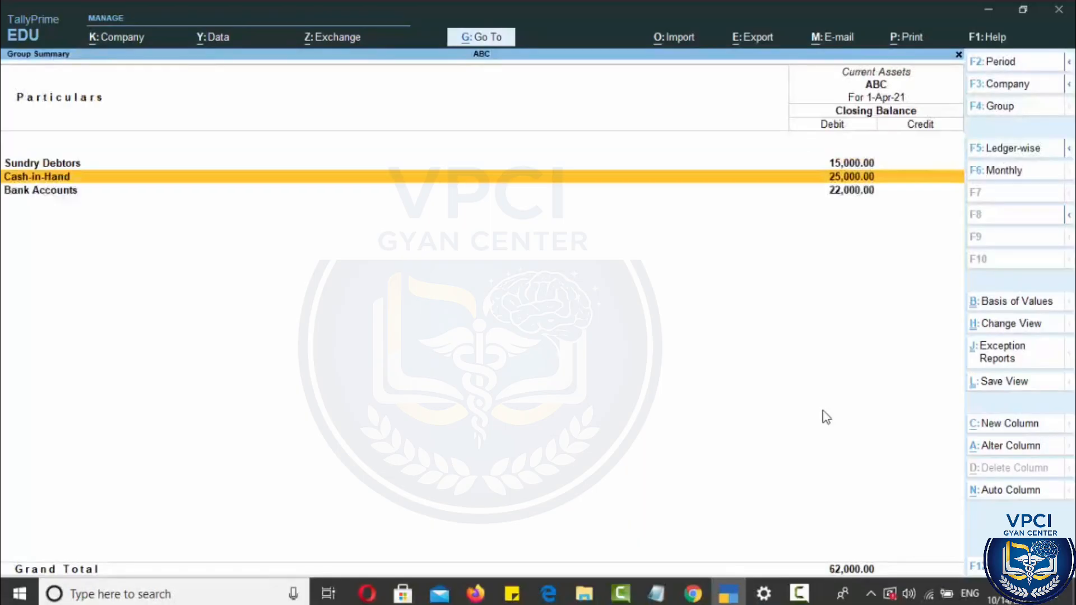
Check the IDBI BANK balance under Bank Accounts, and go back to the list of additional reports
{"action": "key", "text": "Down"}
{"action": "key", "text": "Return"}
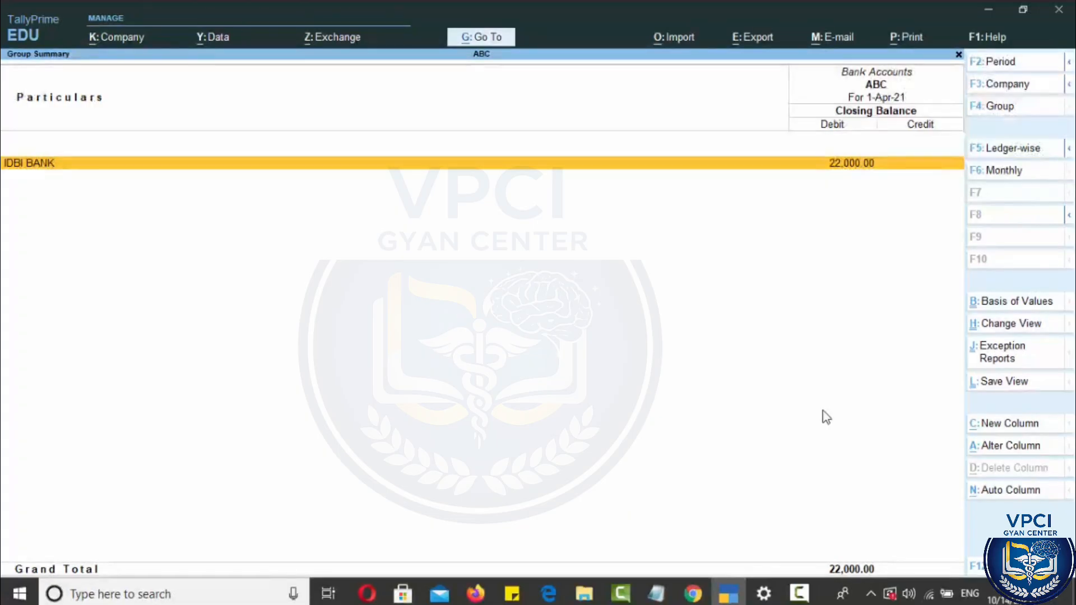
{"action": "key", "text": "Escape"}
{"action": "key", "text": "Escape"}
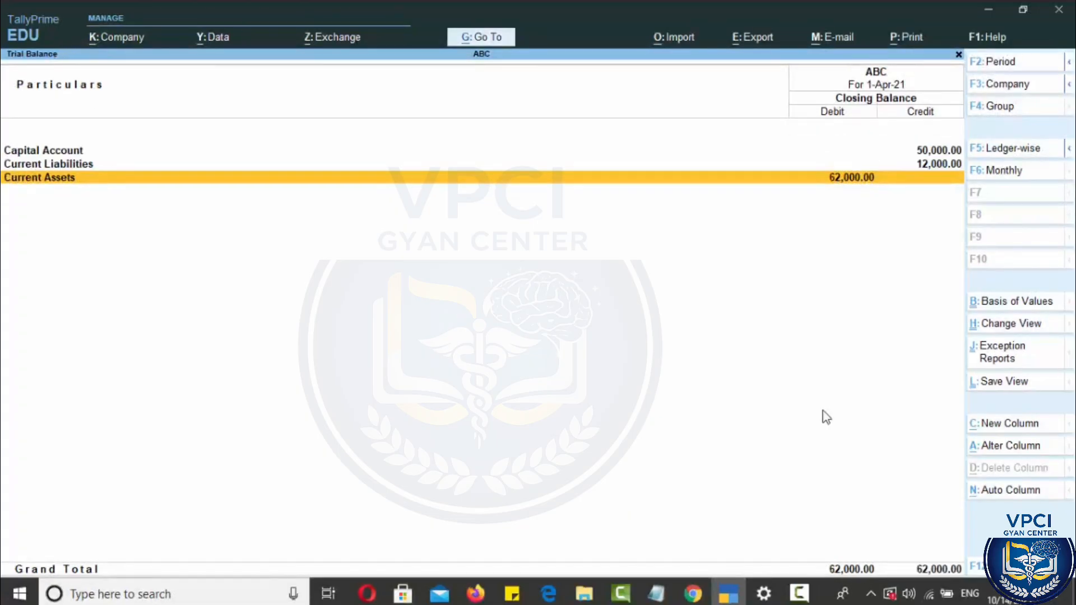
{"action": "key", "text": "Escape"}
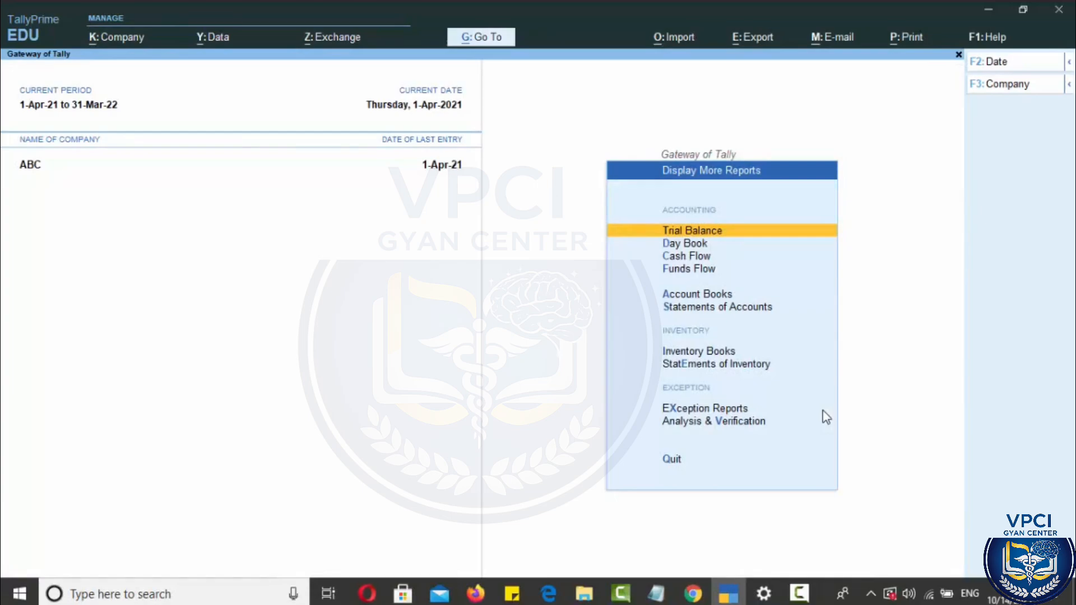